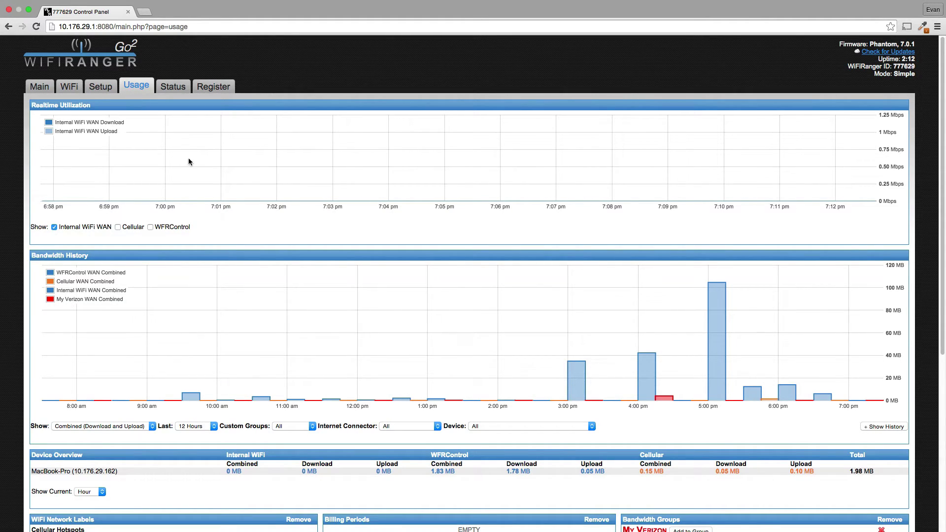
Step: Add Cellular and WFRControl traffic to the Realtime Utilization chart alongside Internal WiFi WAN
{"action": "scroll", "coordinate": [301, 217], "scroll_direction": "down", "scroll_amount": 5}
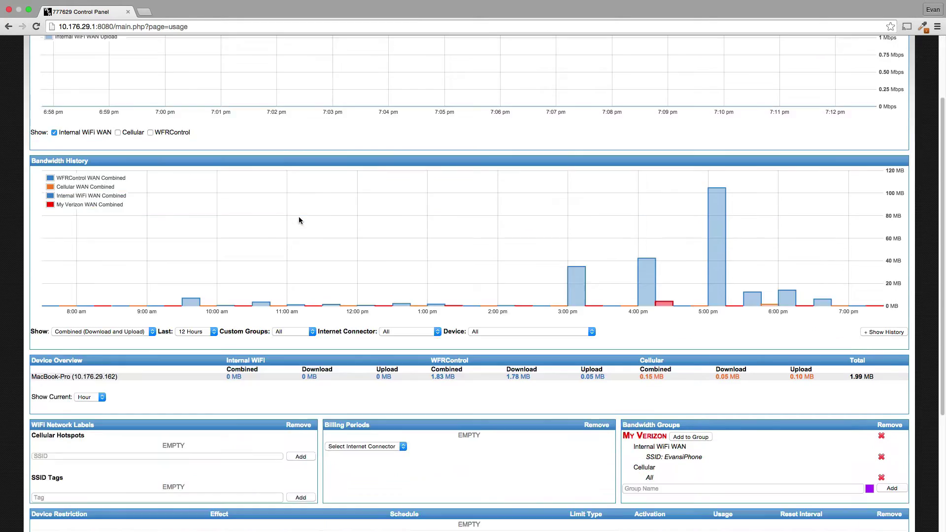
{"action": "scroll", "coordinate": [287, 215], "scroll_direction": "up", "scroll_amount": 5}
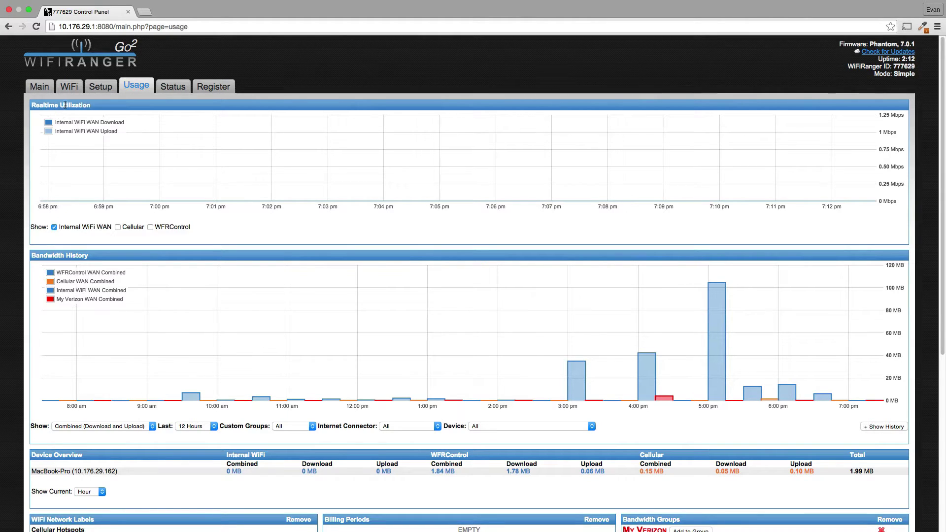
{"action": "left_click", "coordinate": [118, 227]}
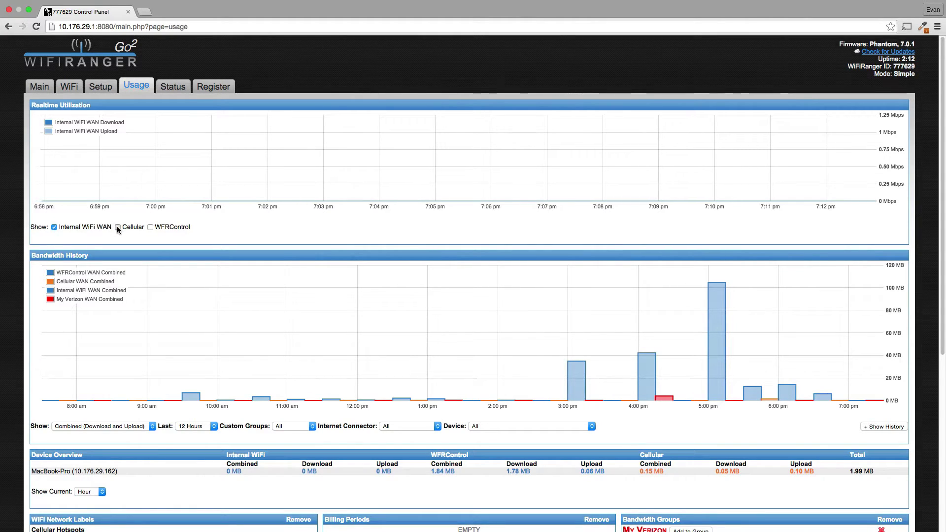
{"action": "left_click", "coordinate": [150, 227]}
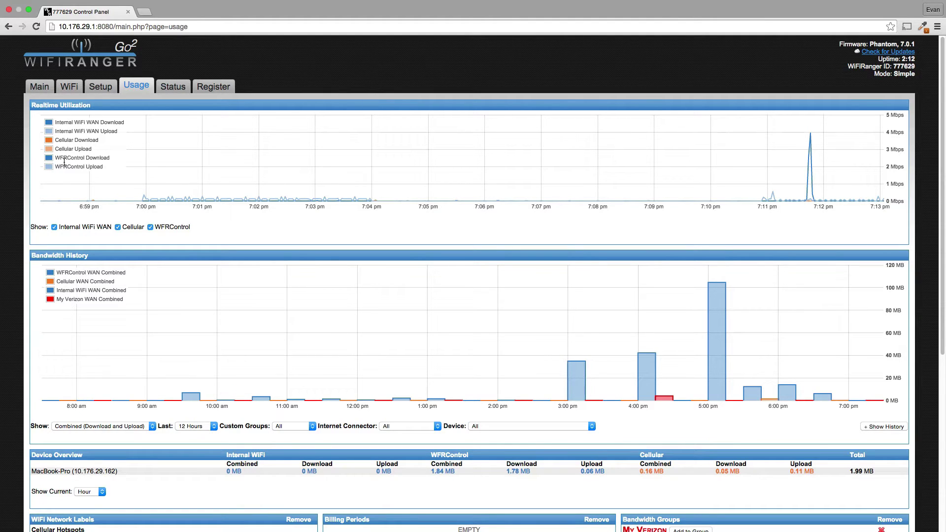
{"action": "scroll", "coordinate": [274, 194], "scroll_direction": "down", "scroll_amount": 1}
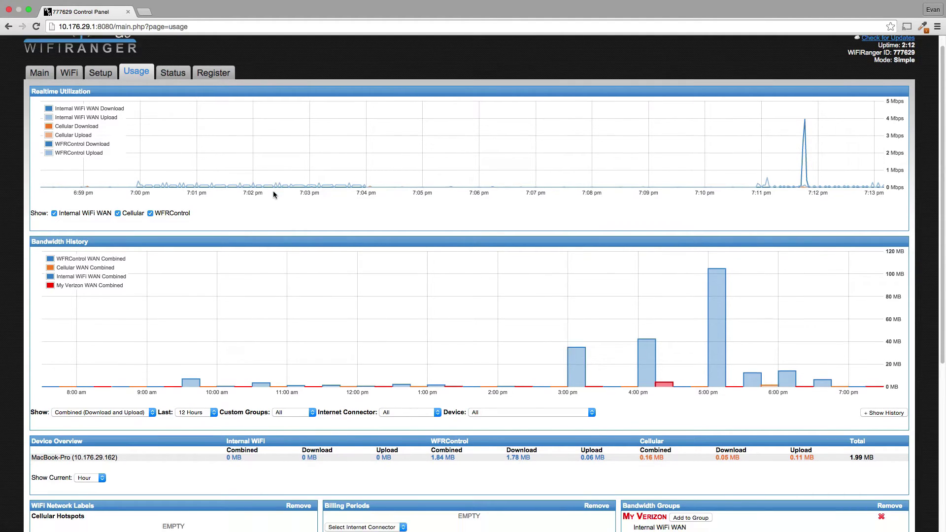
{"action": "scroll", "coordinate": [274, 195], "scroll_direction": "down", "scroll_amount": 3}
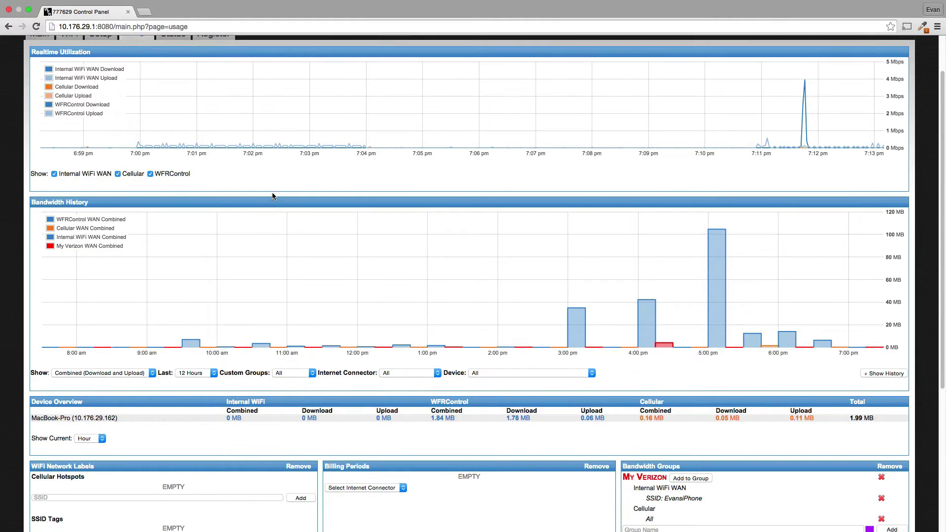
{"action": "scroll", "coordinate": [271, 196], "scroll_direction": "up", "scroll_amount": 3}
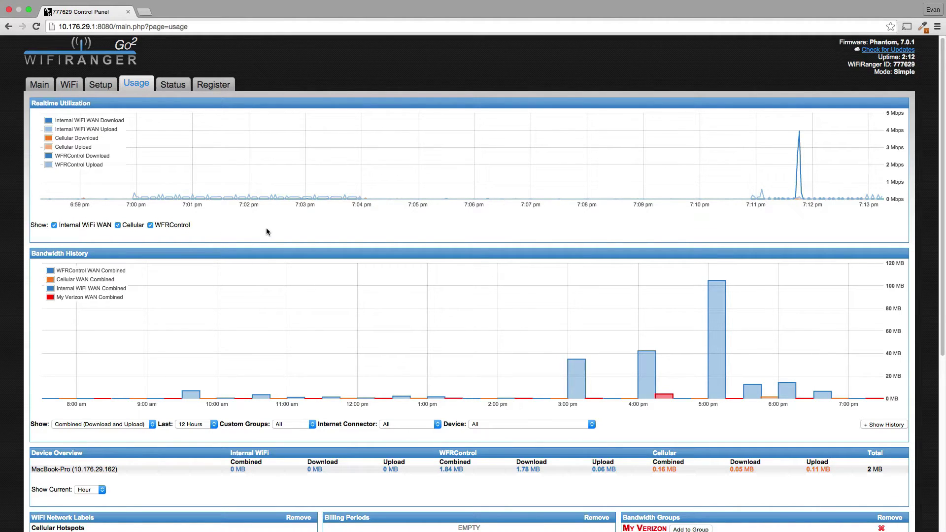
Step: Filter Bandwidth History to the My Verizon group, keeping Combined traffic over the last 12 Hours
{"action": "scroll", "coordinate": [266, 231], "scroll_direction": "down", "scroll_amount": 5}
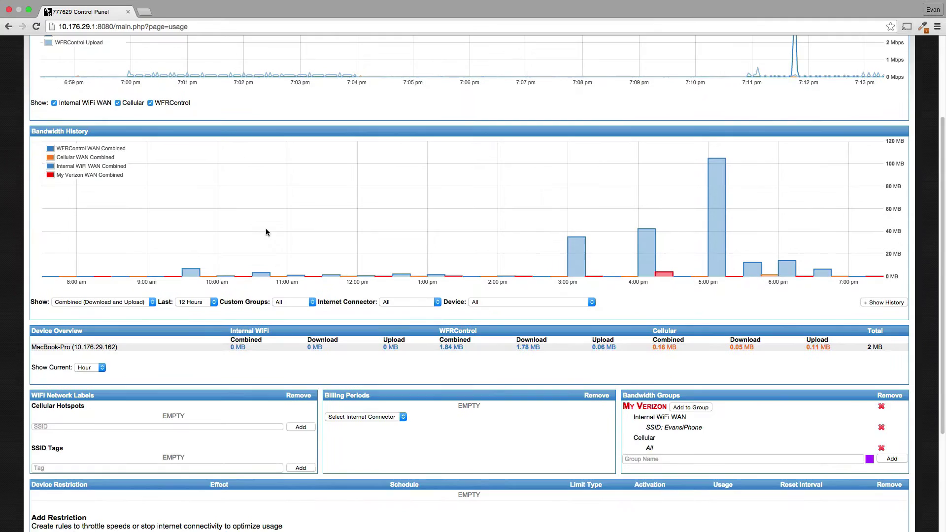
{"action": "scroll", "coordinate": [266, 232], "scroll_direction": "down", "scroll_amount": 3}
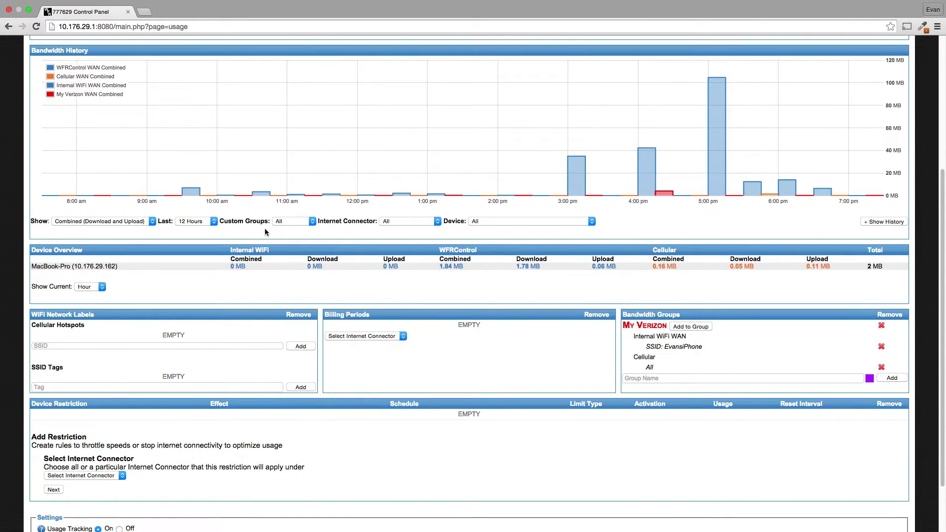
{"action": "scroll", "coordinate": [264, 231], "scroll_direction": "down", "scroll_amount": 1}
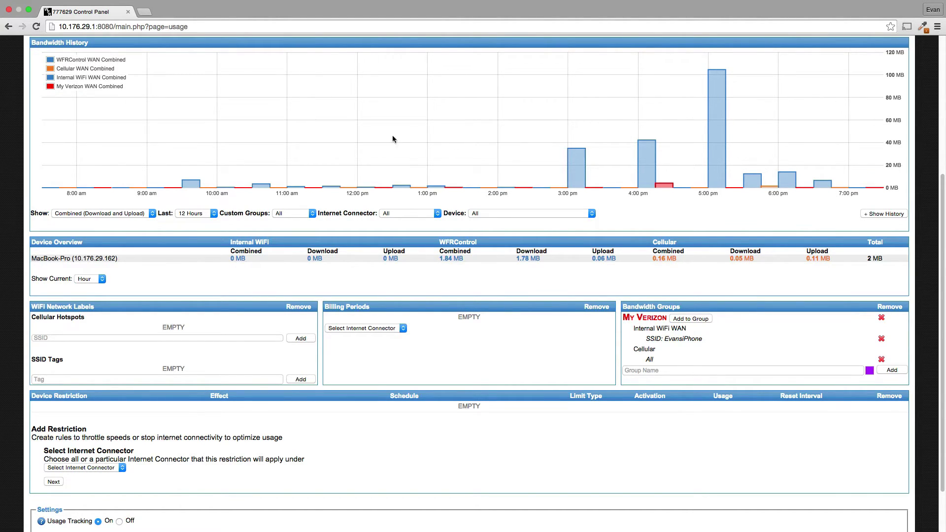
{"action": "left_click", "coordinate": [134, 214]}
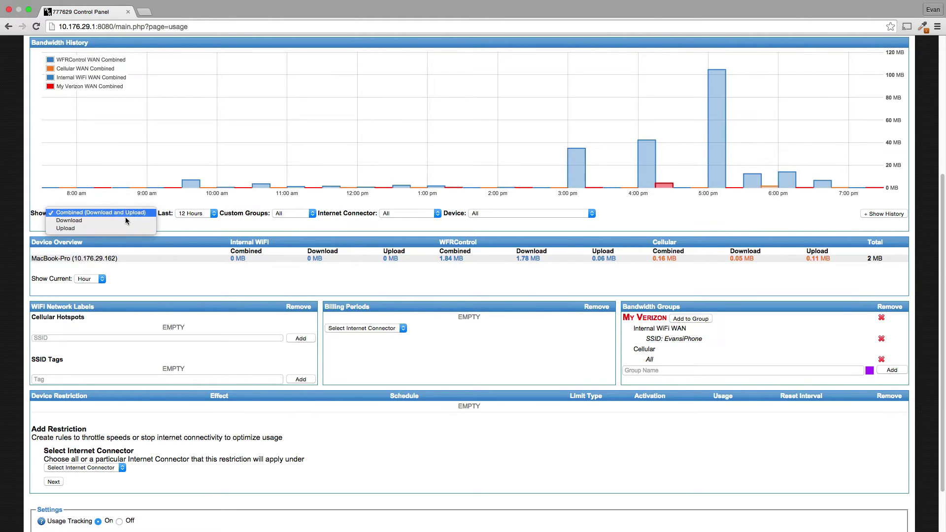
{"action": "left_click", "coordinate": [185, 222]}
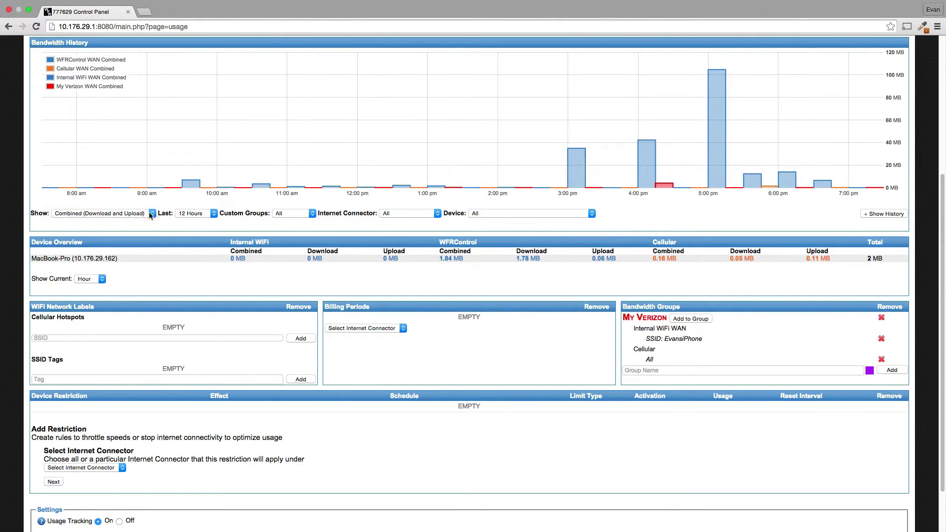
{"action": "left_click", "coordinate": [214, 214]}
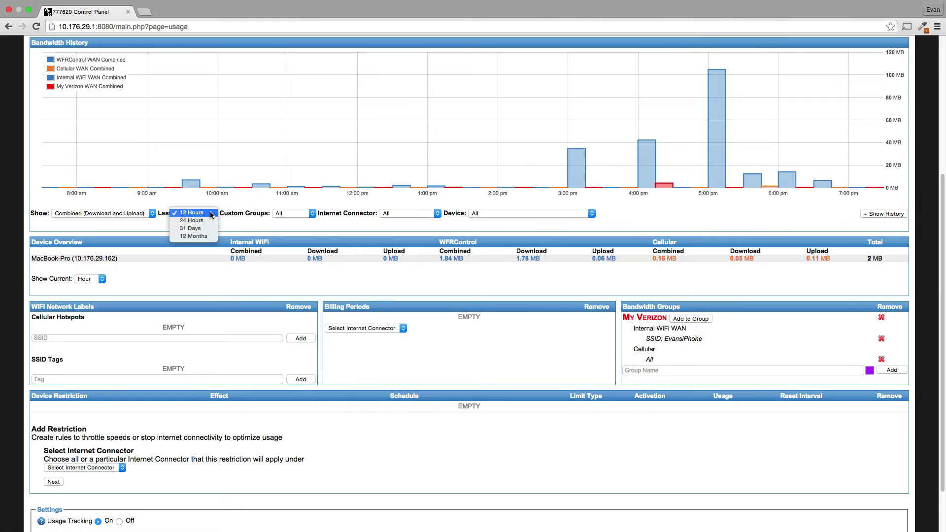
{"action": "left_click", "coordinate": [245, 231]}
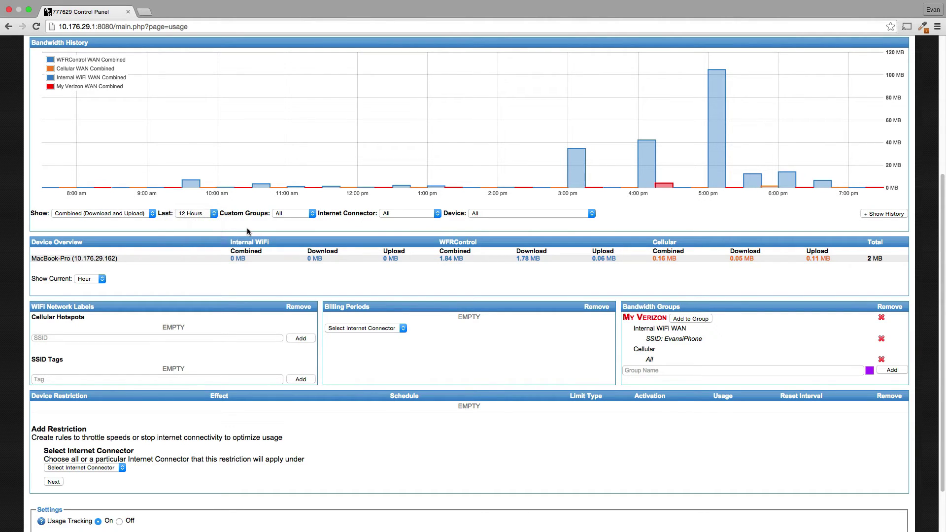
{"action": "left_click", "coordinate": [306, 213]}
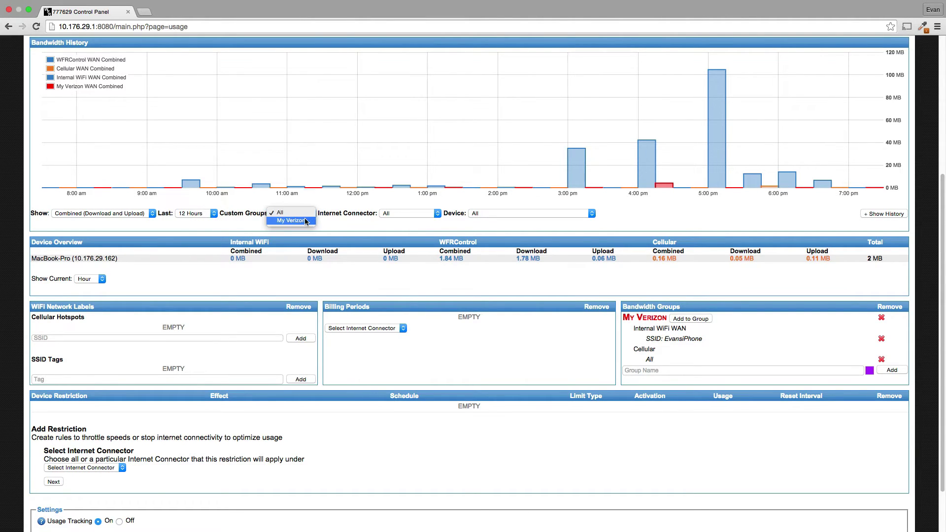
{"action": "left_click", "coordinate": [306, 221]}
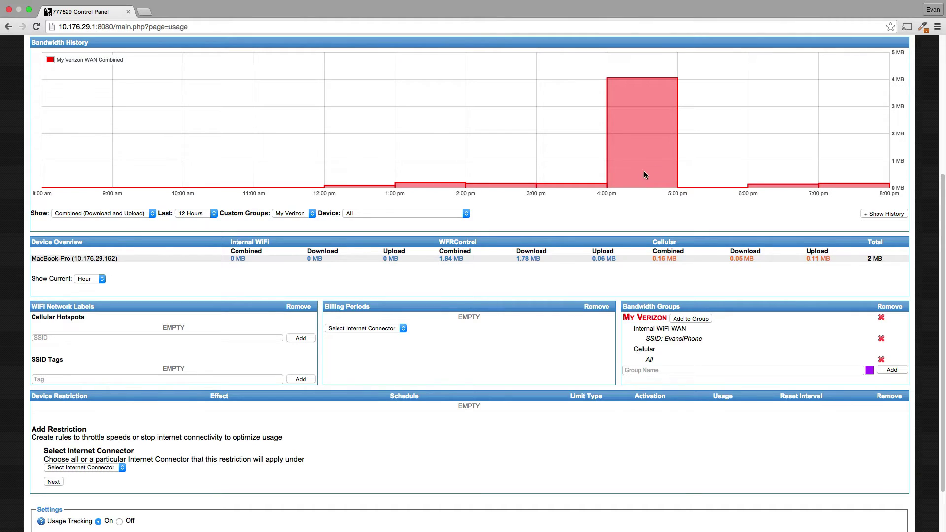
Step: Reset Bandwidth History's Custom Groups to All and display the hourly per-WAN history table
{"action": "left_click", "coordinate": [286, 213]}
{"action": "left_click", "coordinate": [286, 205]}
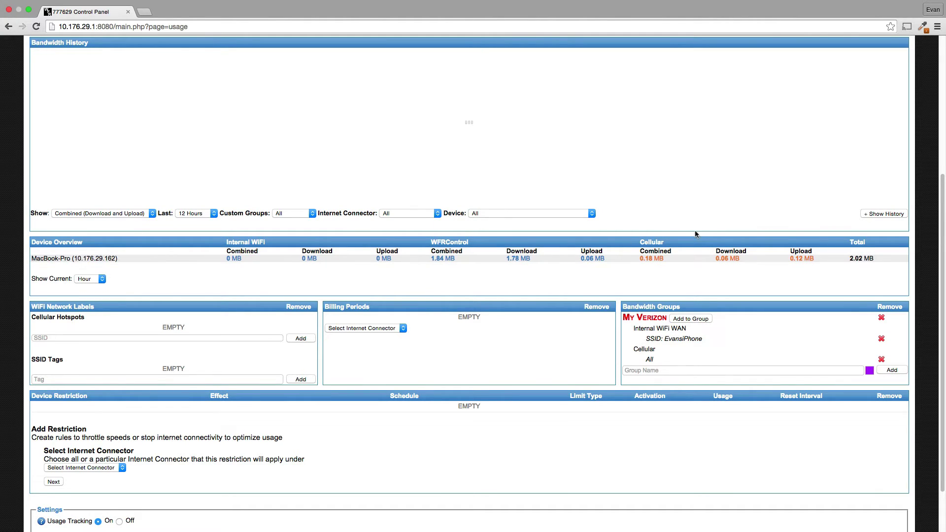
{"action": "left_click", "coordinate": [875, 213]}
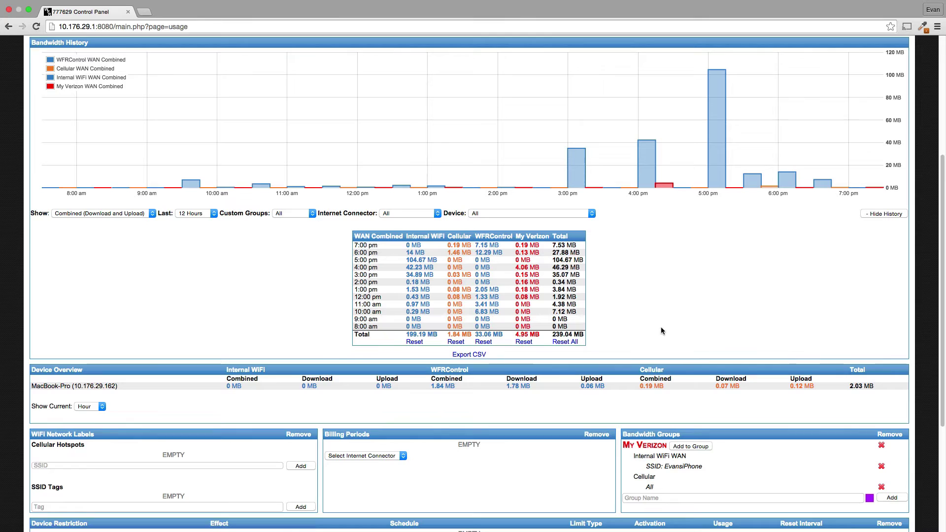
{"action": "scroll", "coordinate": [661, 328], "scroll_direction": "down", "scroll_amount": 5}
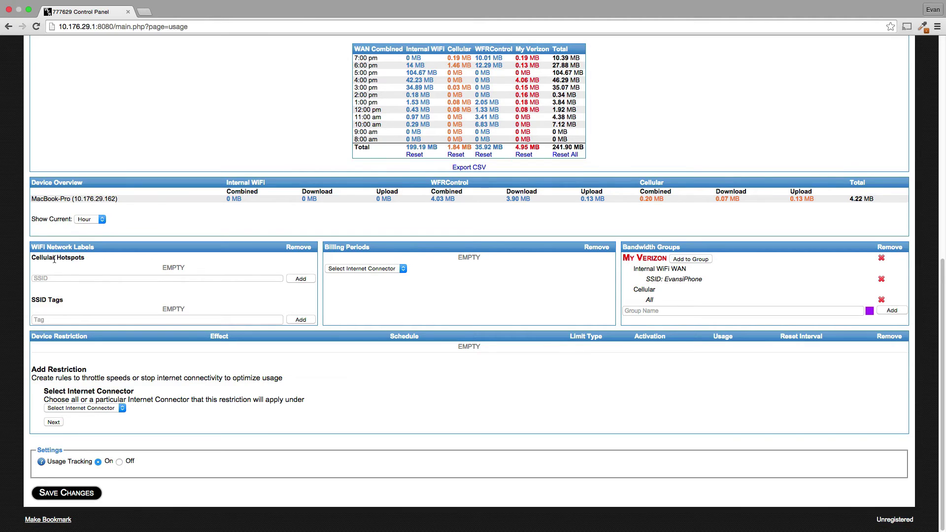
Step: Add the phone hotspot's network name as a Cellular Hotspots SSID entry
{"action": "left_click", "coordinate": [82, 279]}
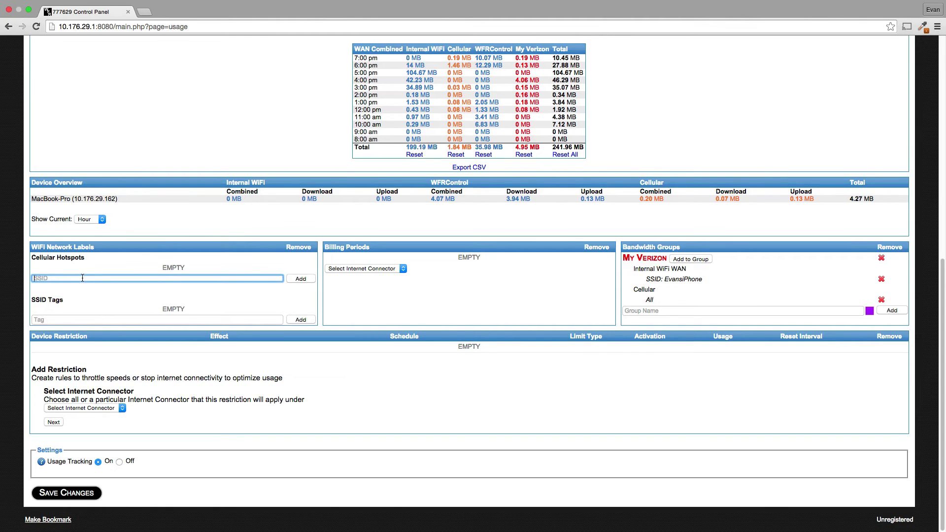
{"action": "type", "text": "Evan"}
{"action": "type", "text": "Phone"}
{"action": "key", "text": "Return"}
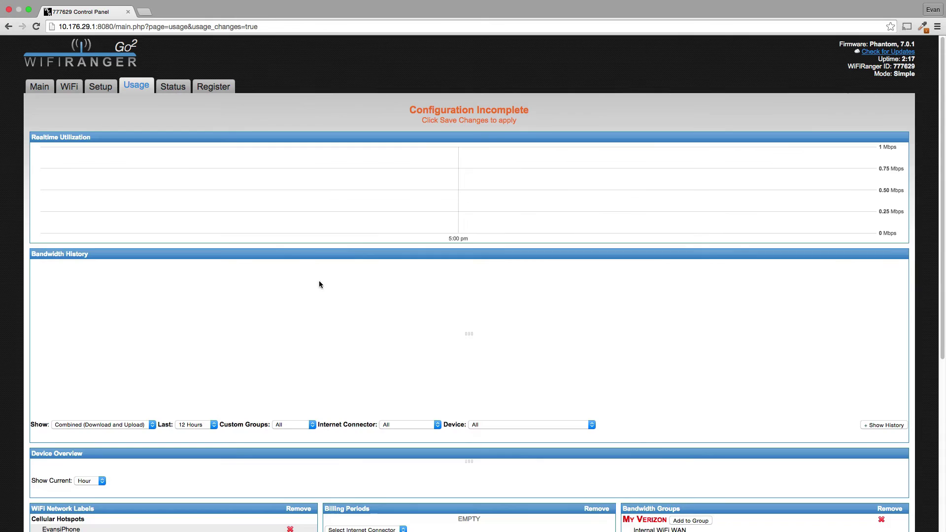
Step: Add a My Verizon billing period starting on the 1st at 12:00 AM
{"action": "scroll", "coordinate": [300, 291], "scroll_direction": "down", "scroll_amount": 5}
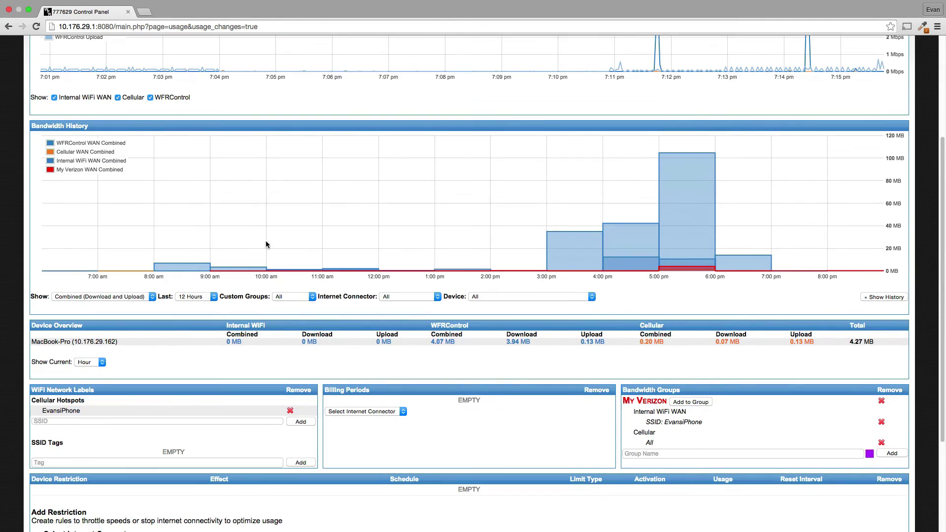
{"action": "scroll", "coordinate": [237, 335], "scroll_direction": "down", "scroll_amount": 1}
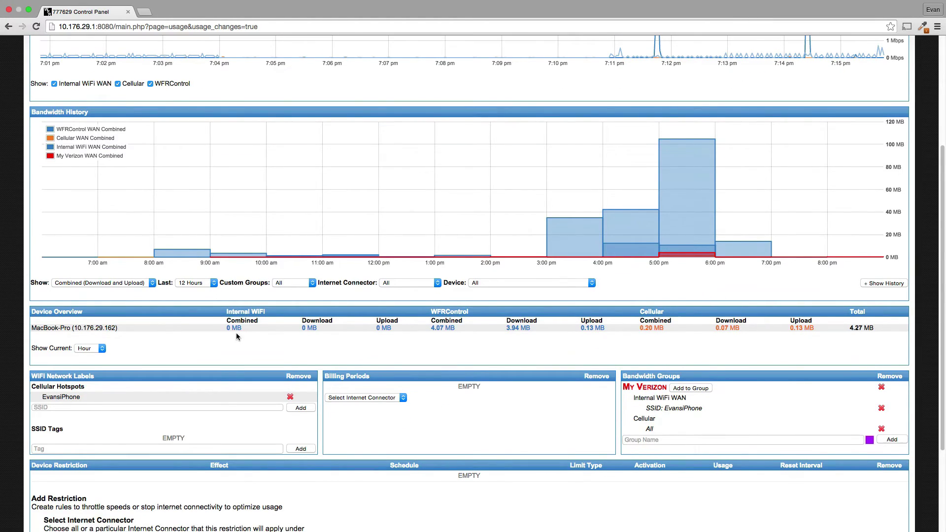
{"action": "scroll", "coordinate": [237, 335], "scroll_direction": "down", "scroll_amount": 5}
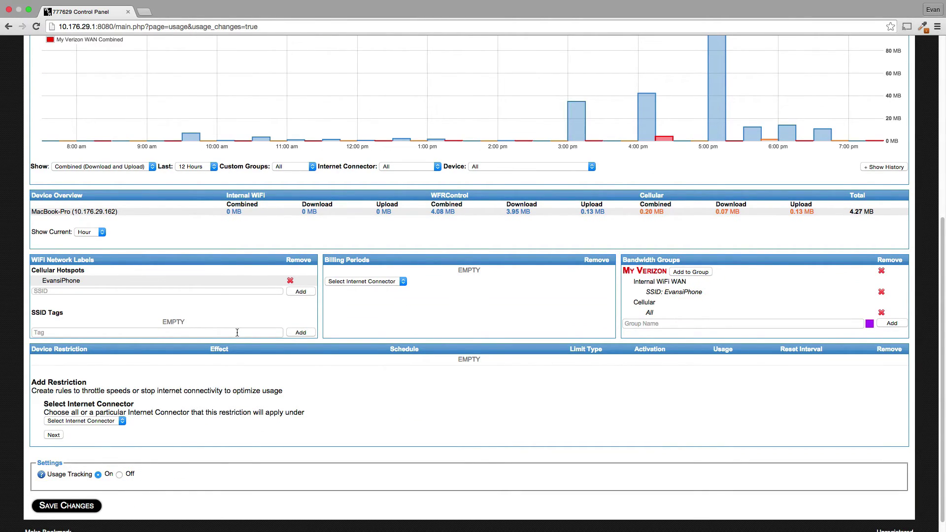
{"action": "scroll", "coordinate": [234, 331], "scroll_direction": "down", "scroll_amount": 1}
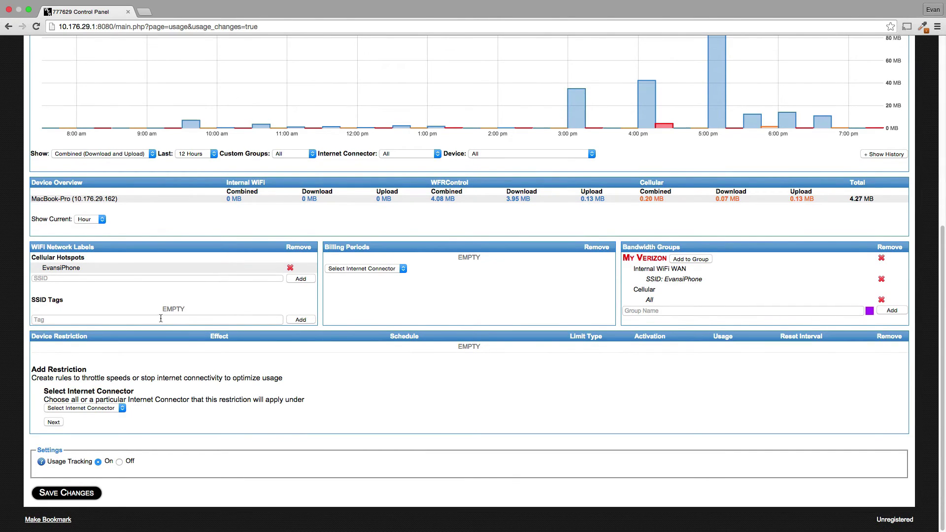
{"action": "left_click", "coordinate": [142, 321]}
{"action": "left_click", "coordinate": [404, 269]}
{"action": "left_click", "coordinate": [403, 269]}
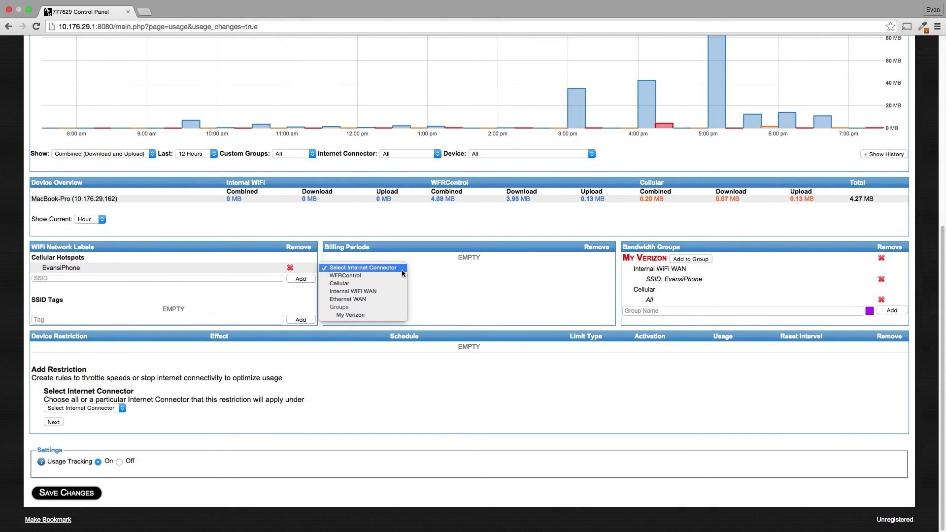
{"action": "left_click", "coordinate": [371, 313]}
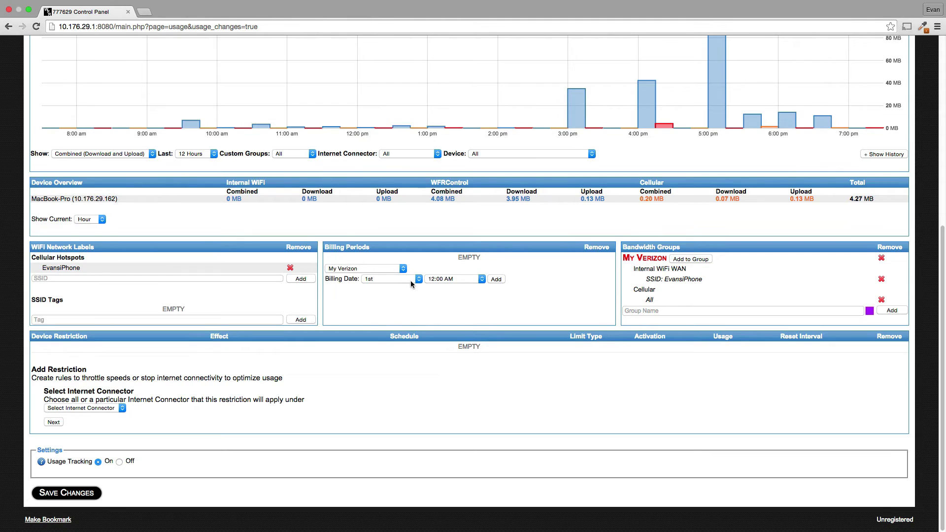
{"action": "left_click", "coordinate": [495, 280]}
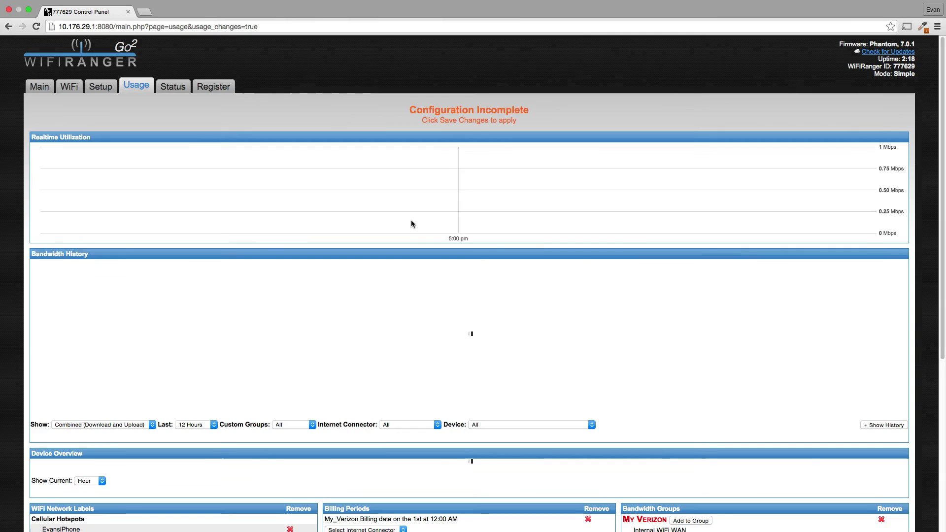
{"action": "scroll", "coordinate": [435, 289], "scroll_direction": "down", "scroll_amount": 1}
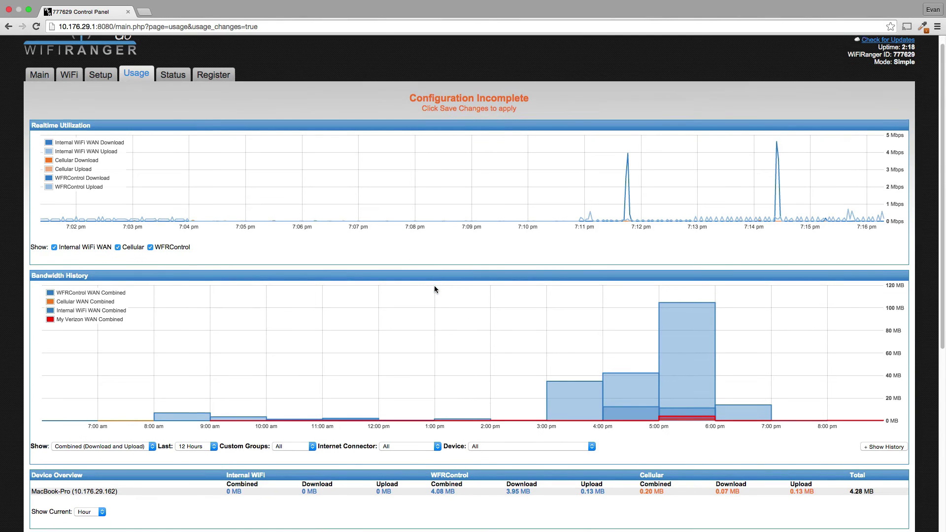
{"action": "scroll", "coordinate": [435, 290], "scroll_direction": "down", "scroll_amount": 5}
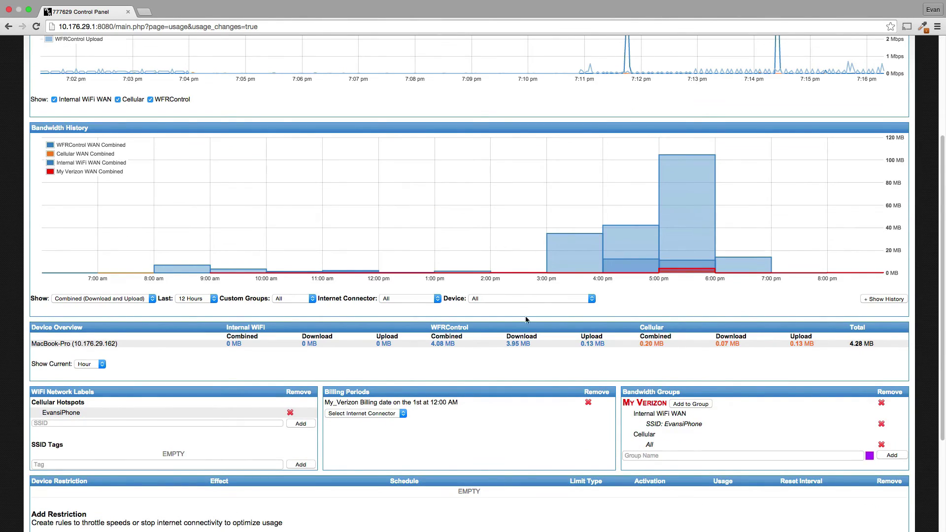
{"action": "scroll", "coordinate": [546, 355], "scroll_direction": "down", "scroll_amount": 2}
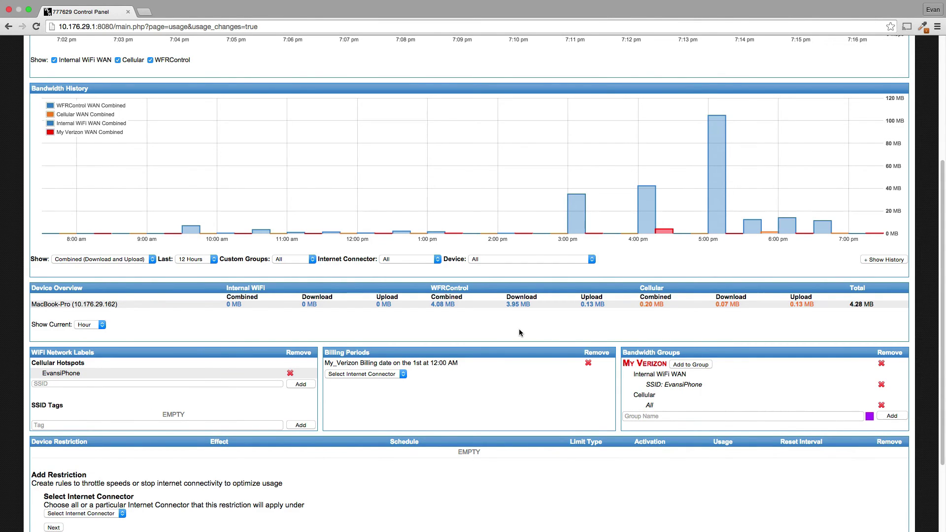
{"action": "scroll", "coordinate": [565, 306], "scroll_direction": "down", "scroll_amount": 1}
{"action": "scroll", "coordinate": [565, 306], "scroll_direction": "down", "scroll_amount": 2}
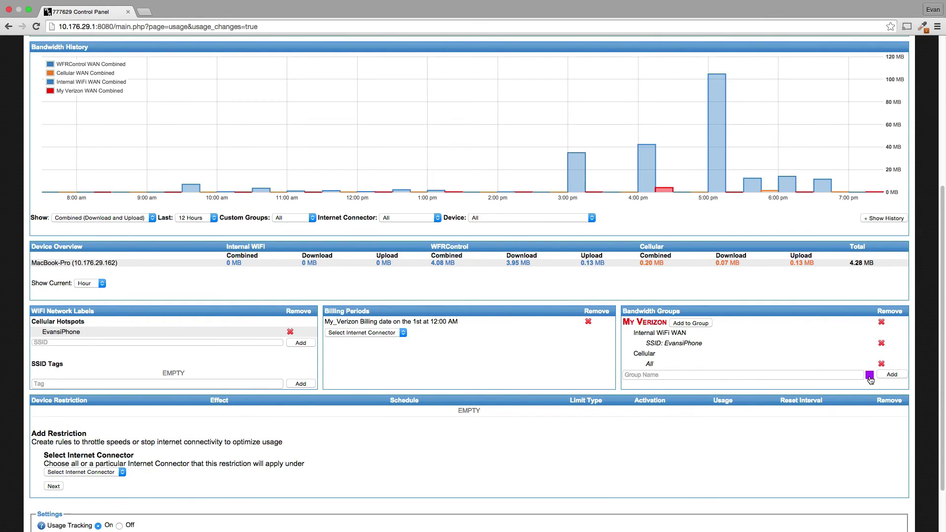
{"action": "left_click", "coordinate": [745, 376]}
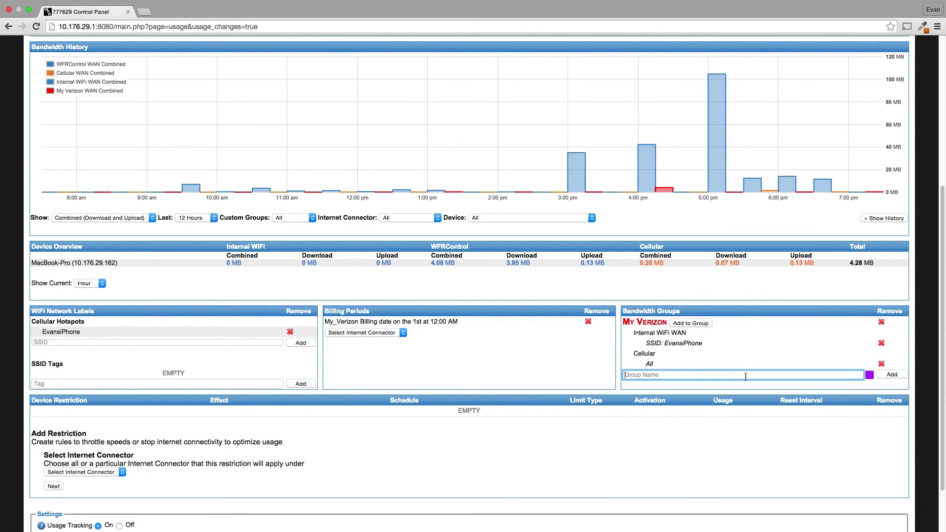
{"action": "left_click", "coordinate": [700, 325]}
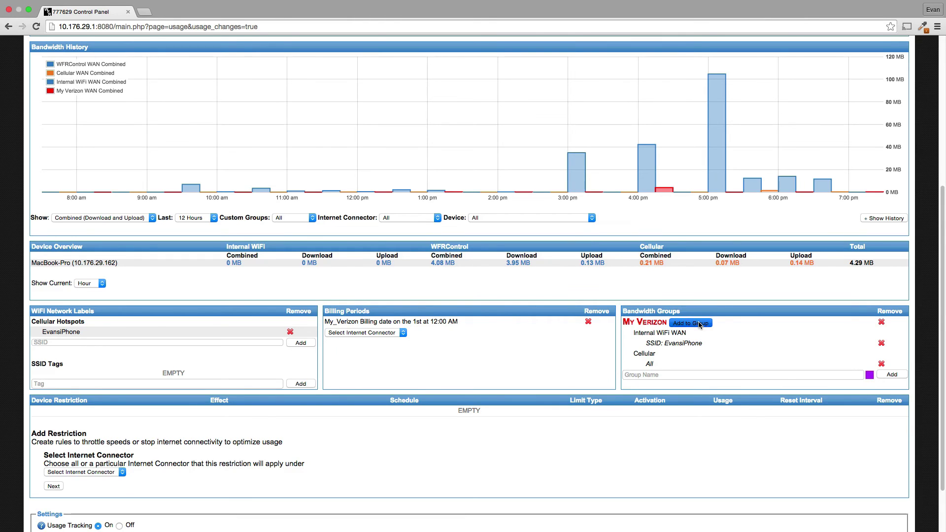
{"action": "left_click", "coordinate": [695, 383]}
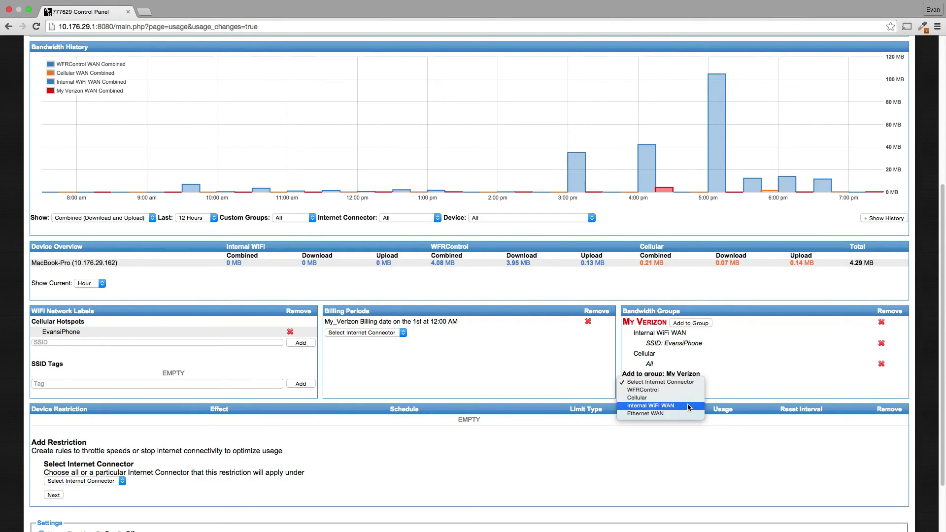
{"action": "left_click", "coordinate": [738, 383]}
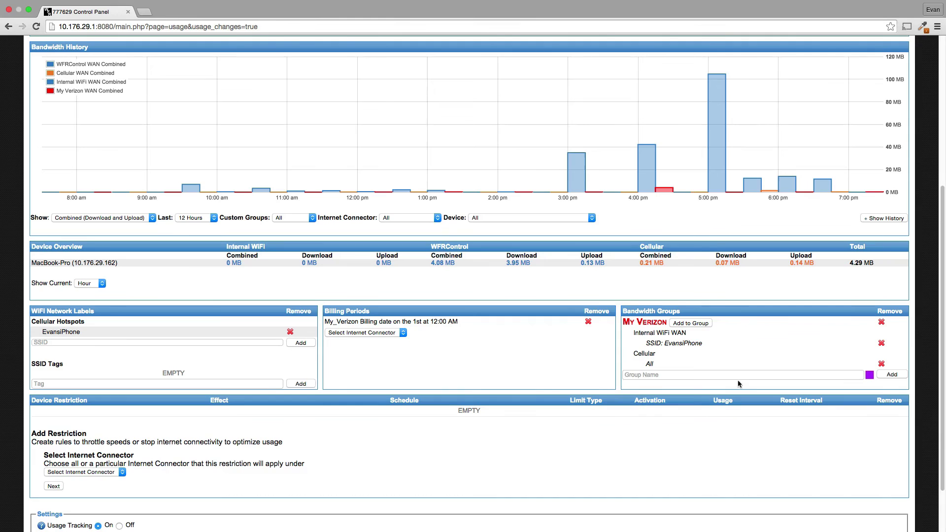
{"action": "scroll", "coordinate": [775, 350], "scroll_direction": "down", "scroll_amount": 2}
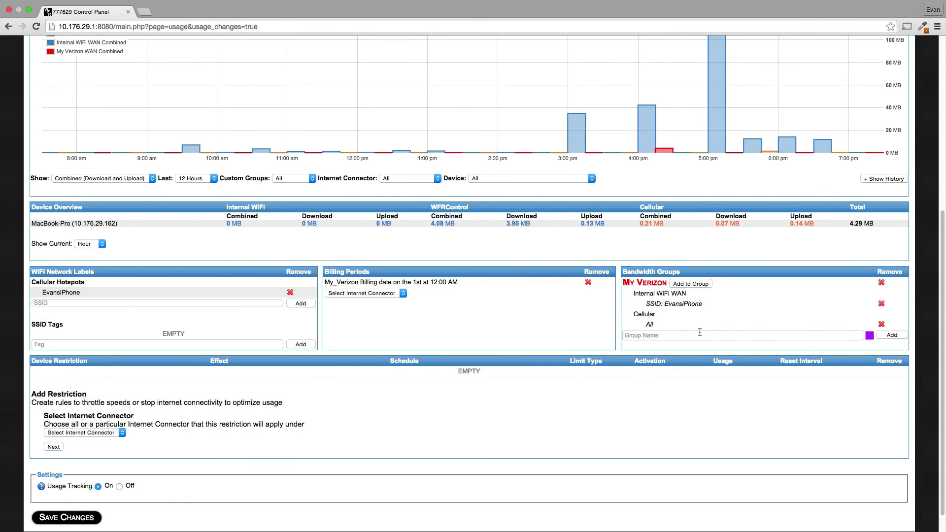
{"action": "scroll", "coordinate": [690, 331], "scroll_direction": "down", "scroll_amount": 1}
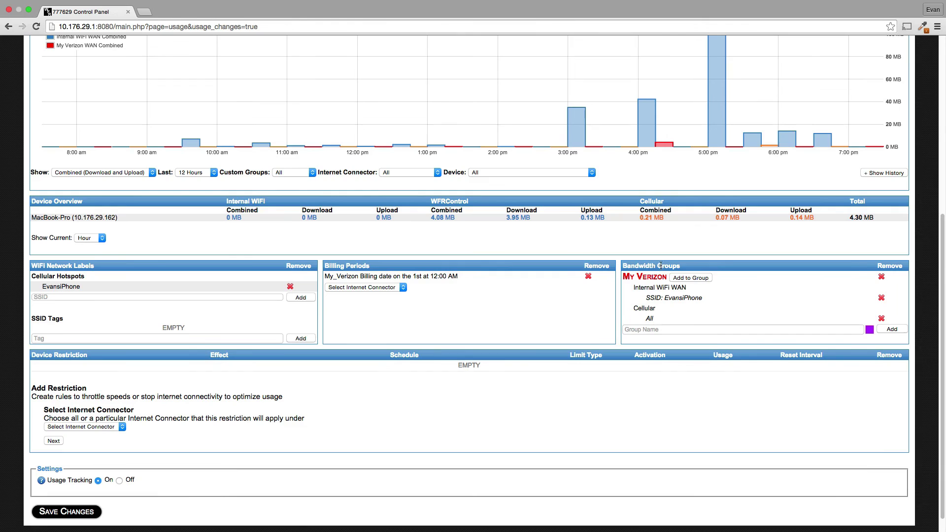
{"action": "scroll", "coordinate": [508, 328], "scroll_direction": "down", "scroll_amount": 2}
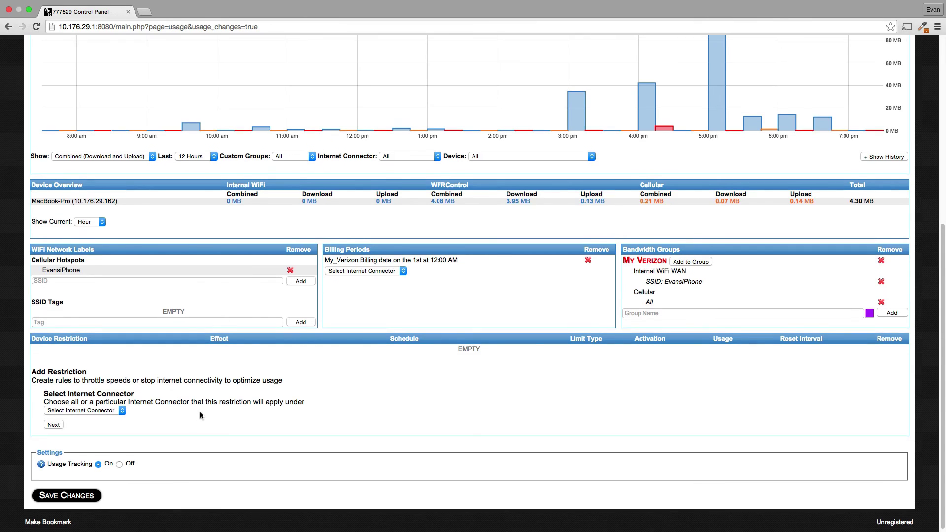
{"action": "scroll", "coordinate": [200, 415], "scroll_direction": "up", "scroll_amount": 10}
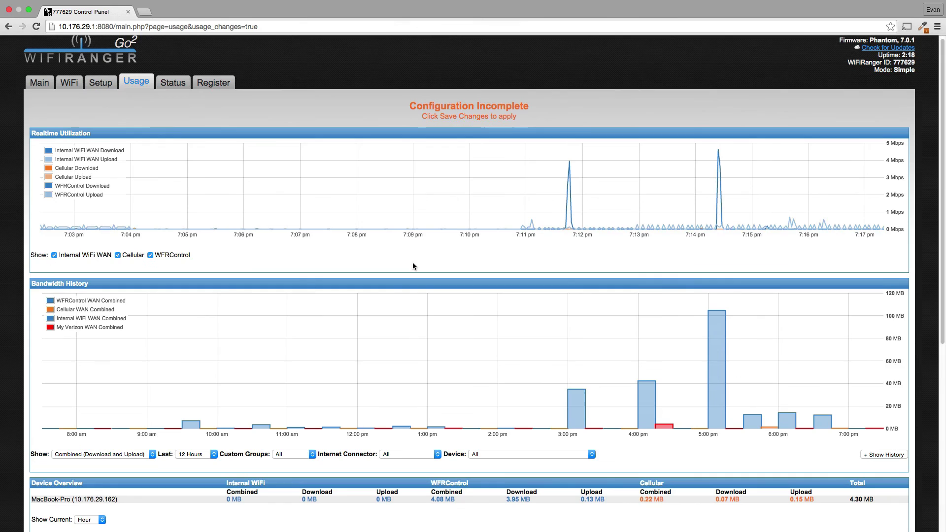
{"action": "scroll", "coordinate": [414, 262], "scroll_direction": "down", "scroll_amount": 2}
{"action": "scroll", "coordinate": [413, 262], "scroll_direction": "down", "scroll_amount": 2}
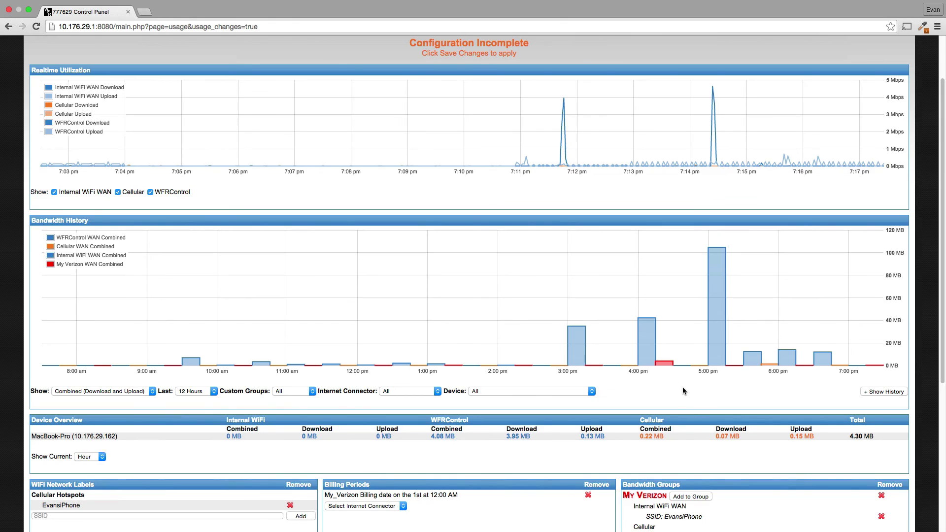
{"action": "scroll", "coordinate": [677, 393], "scroll_direction": "down", "scroll_amount": 1}
{"action": "scroll", "coordinate": [677, 392], "scroll_direction": "down", "scroll_amount": 2}
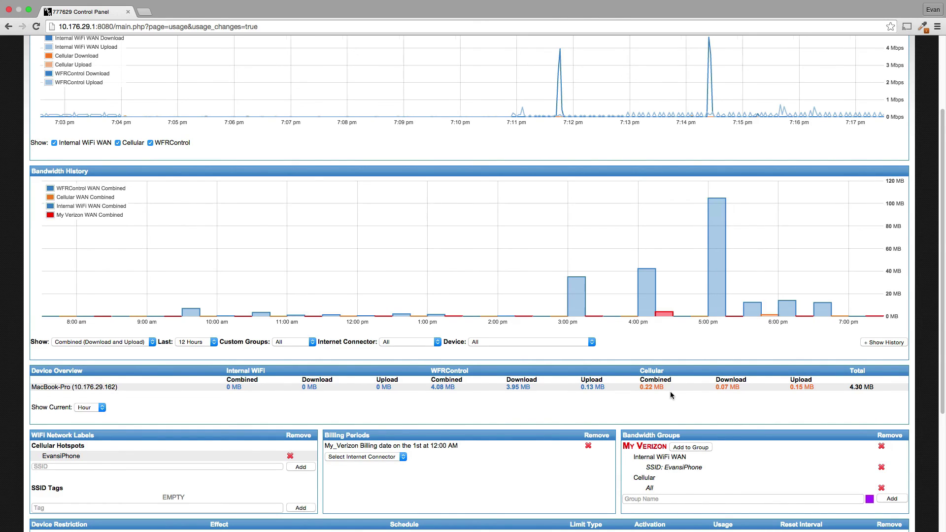
{"action": "scroll", "coordinate": [545, 407], "scroll_direction": "down", "scroll_amount": 8}
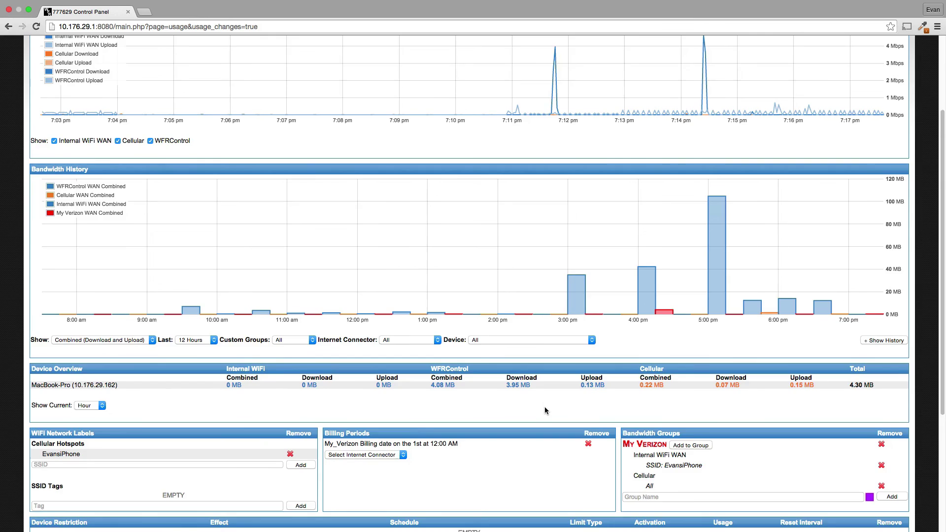